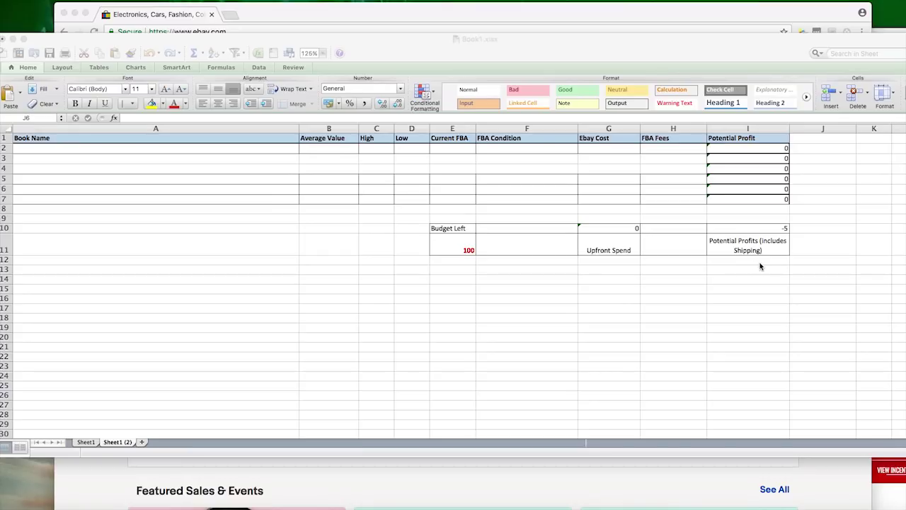
- Search eBay for 'textbook'
click(386, 5)
click(323, 75)
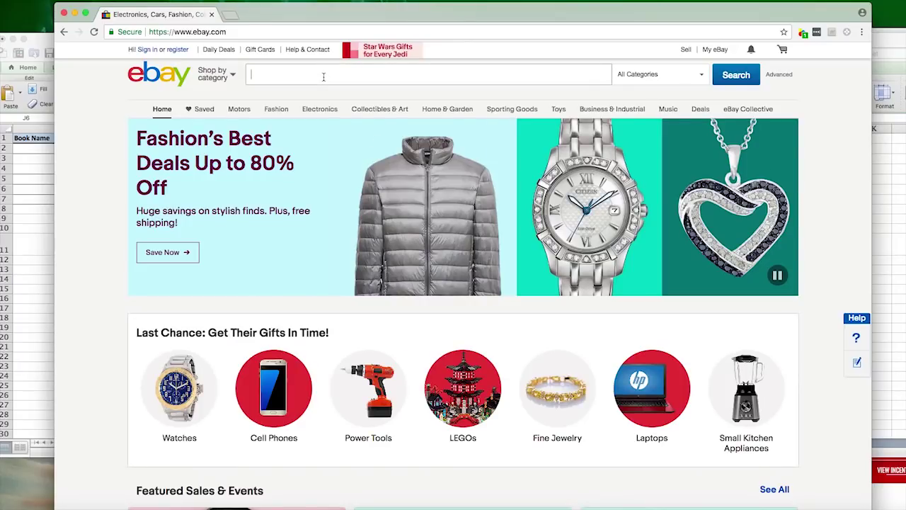
text(textbook)
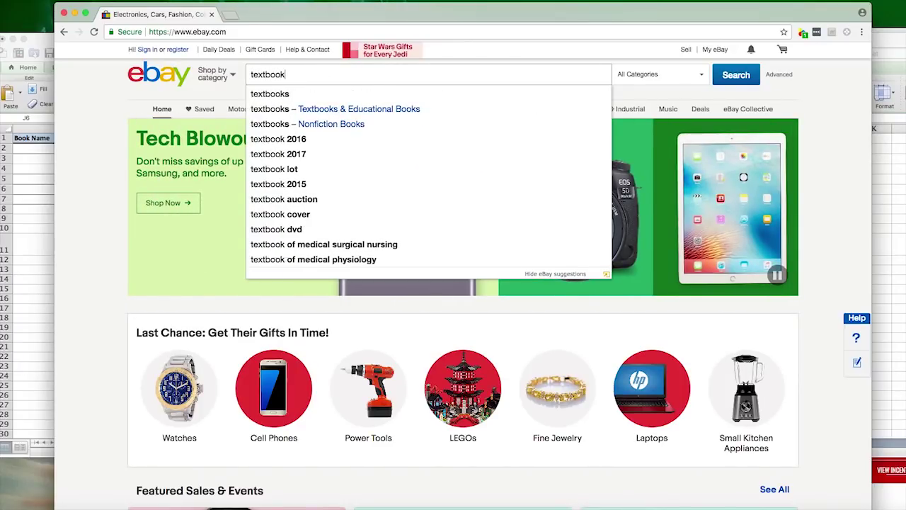
key(Return)
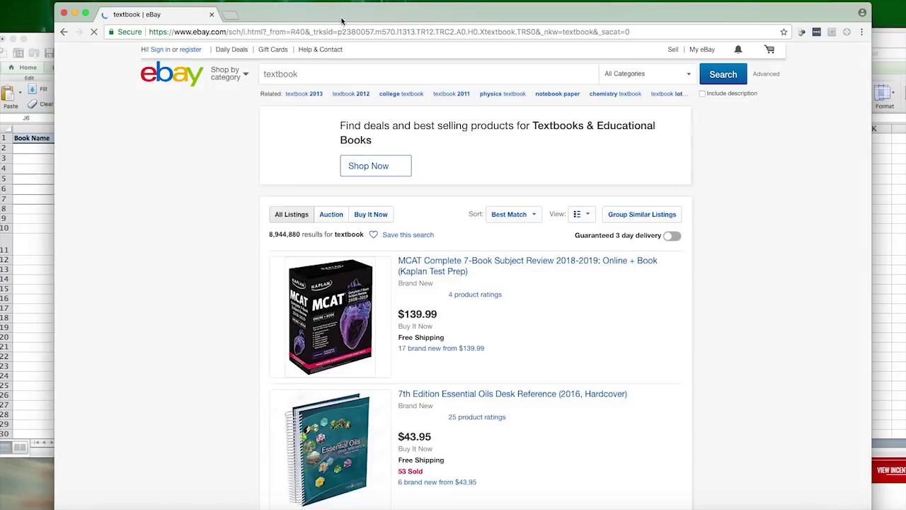
- Filter results to Hardcover, 2011-Now and open the Medical-Surgical Nursing 13th Edition listing
scroll(183, 241, down, 3)
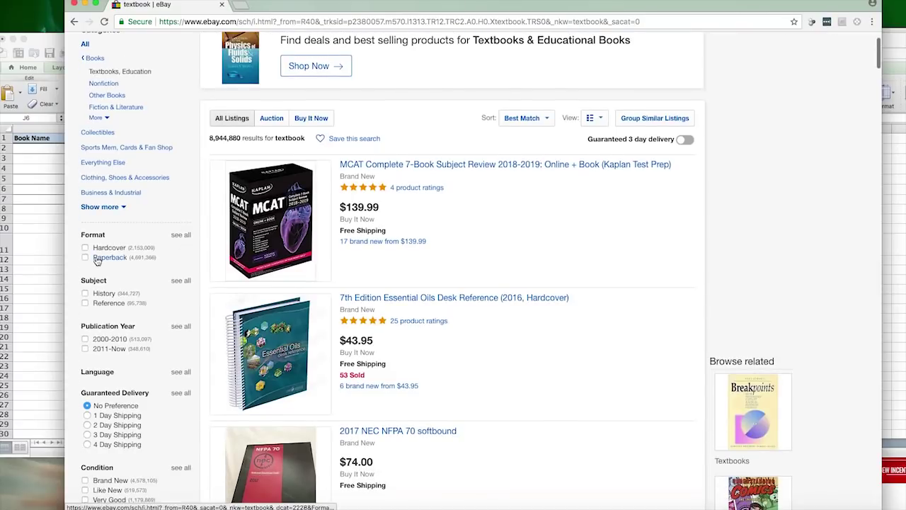
click(84, 252)
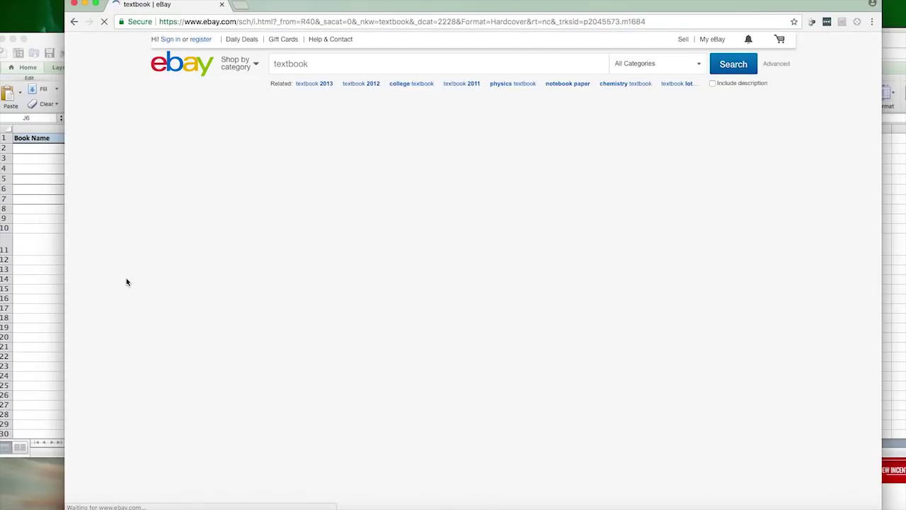
scroll(126, 281, down, 3)
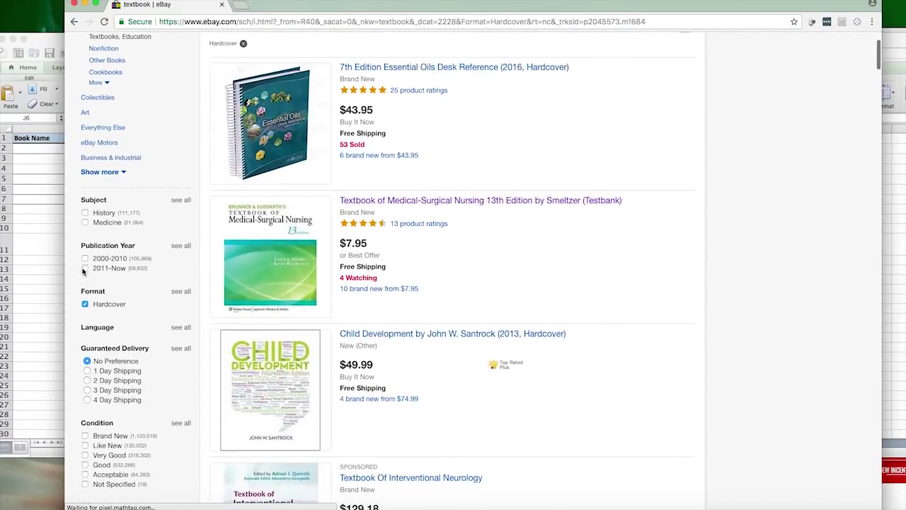
click(85, 271)
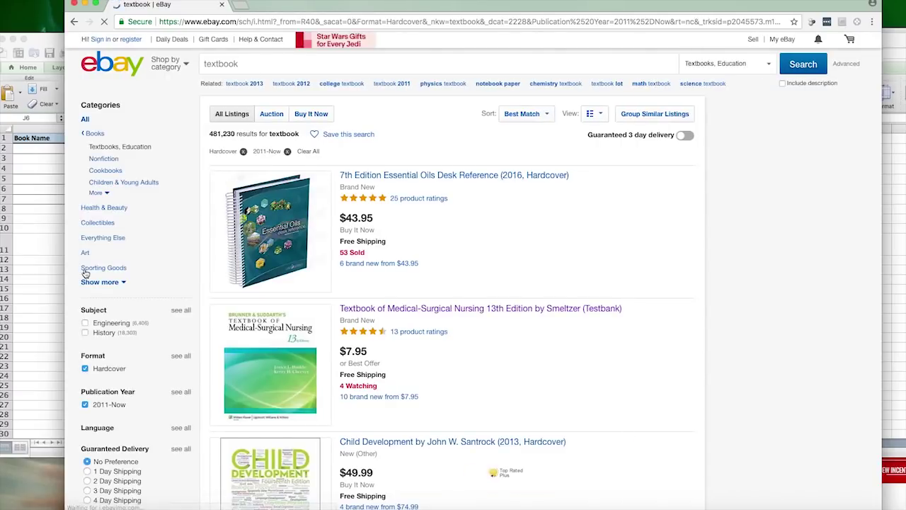
scroll(592, 249, down, 3)
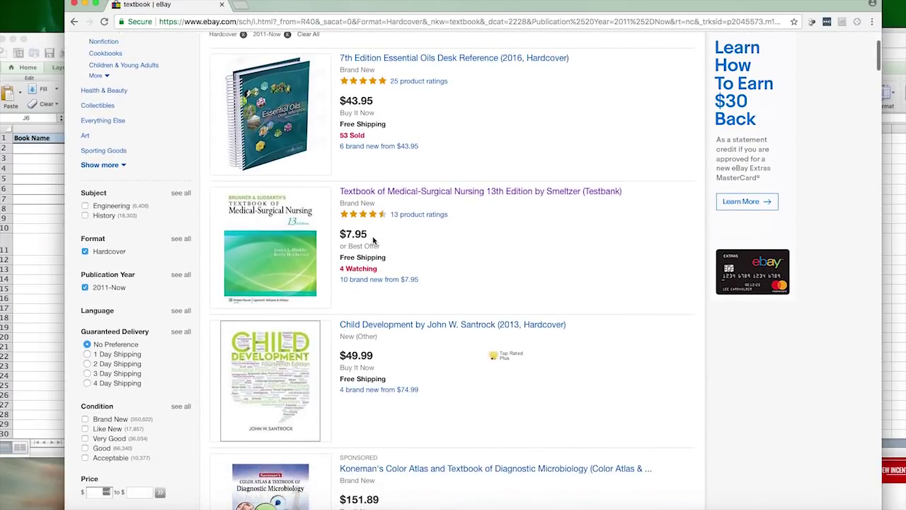
click(551, 192)
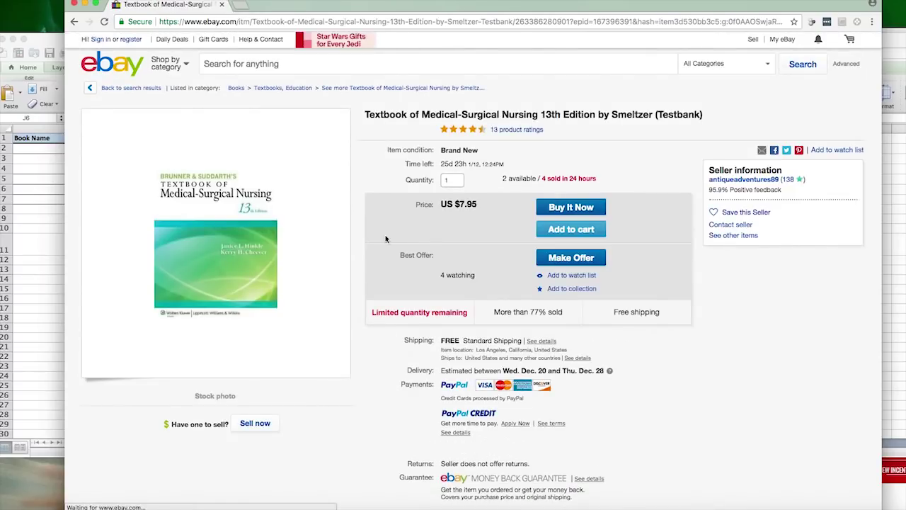
- Select the title 'Textbook of Medical-Surgical Nursing 13th Edition by Smeltzer (Testbank)' for copying
scroll(364, 238, down, 5)
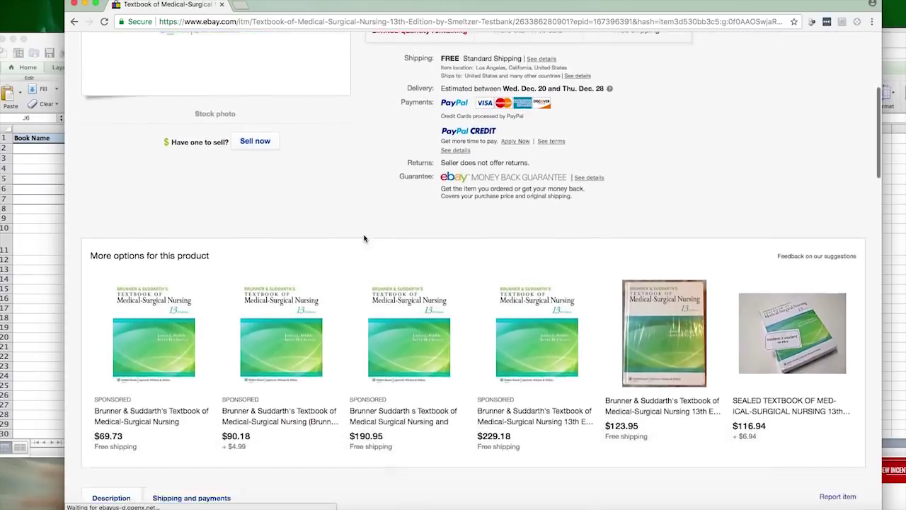
scroll(364, 238, down, 3)
scroll(363, 238, up, 2)
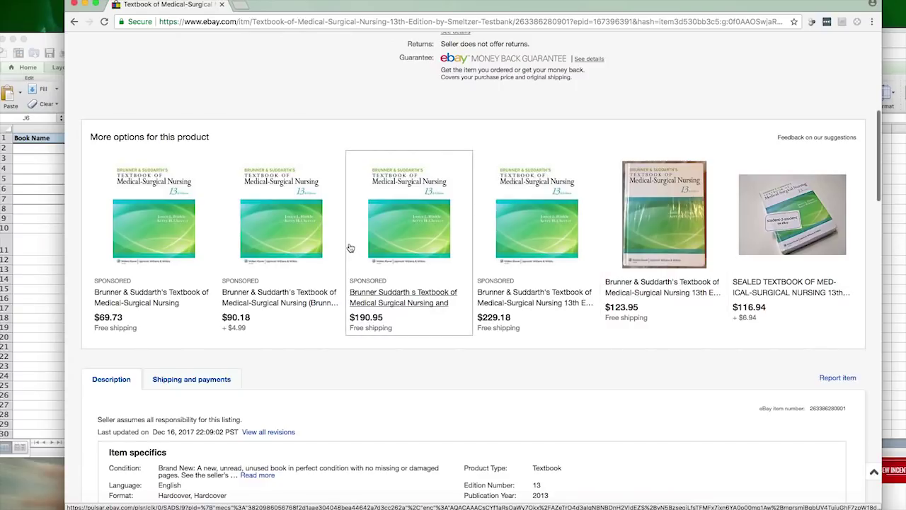
scroll(350, 247, up, 5)
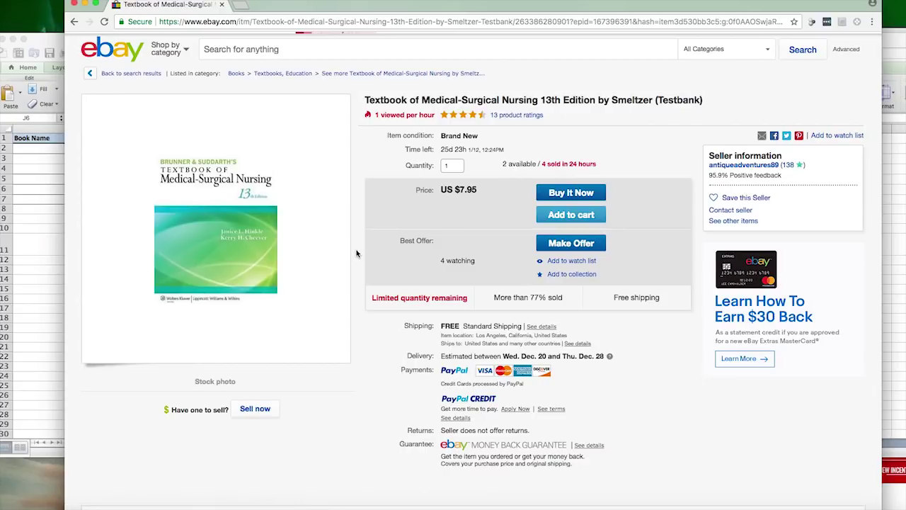
scroll(357, 253, up, 1)
drag(702, 114, 365, 113)
key(super+c)
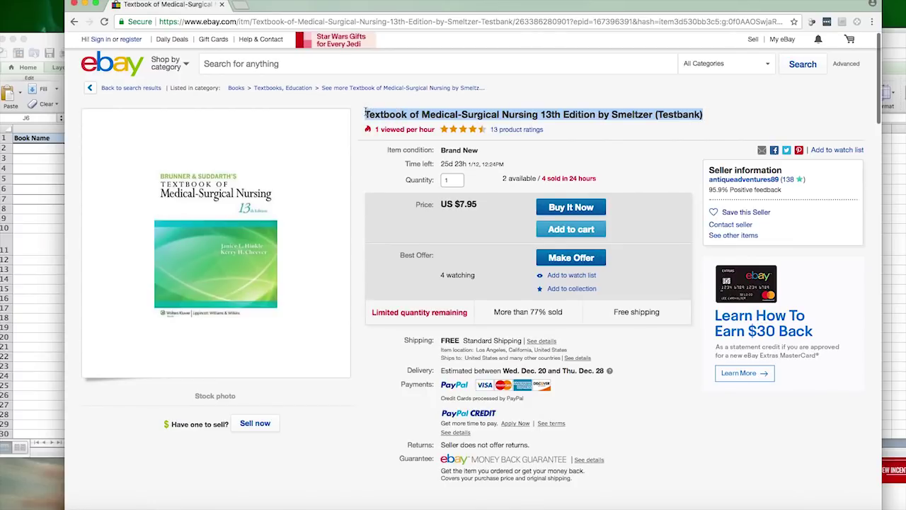
click(27, 199)
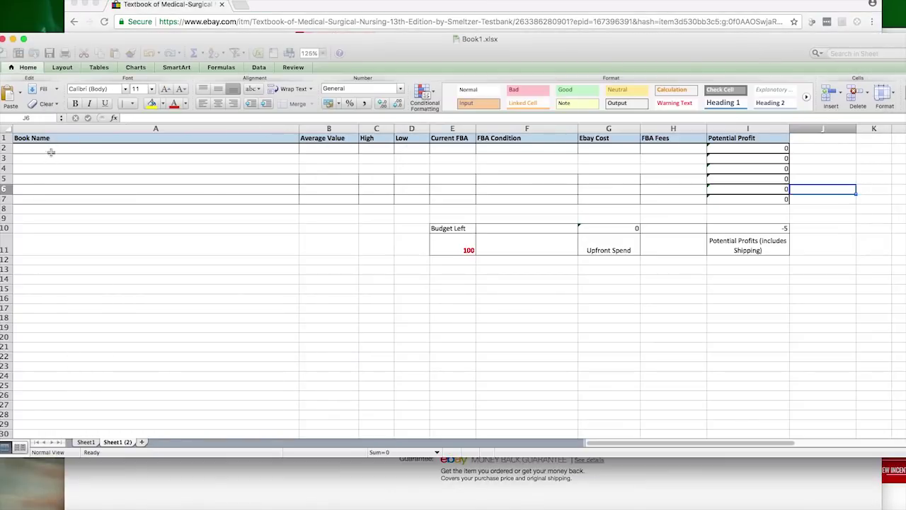
- Paste the copied listing title into cell A2
click(132, 118)
key(super+v)
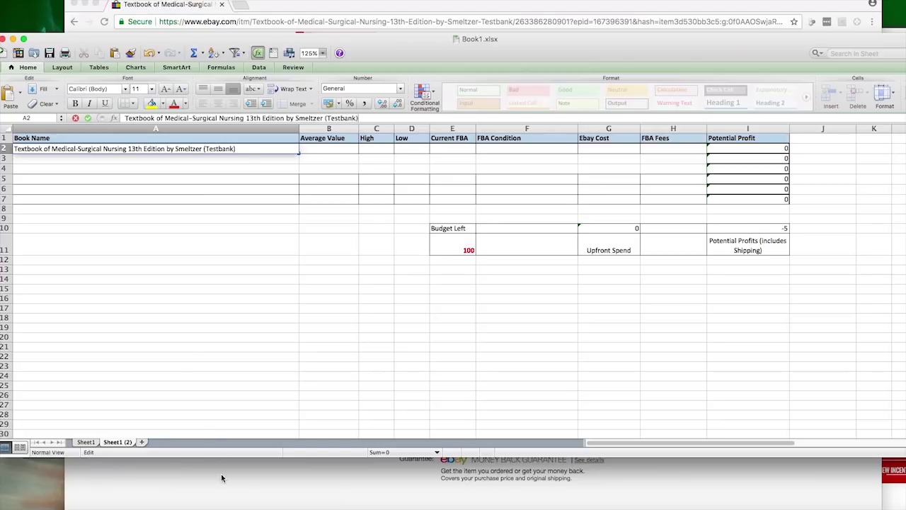
click(239, 316)
click(253, 478)
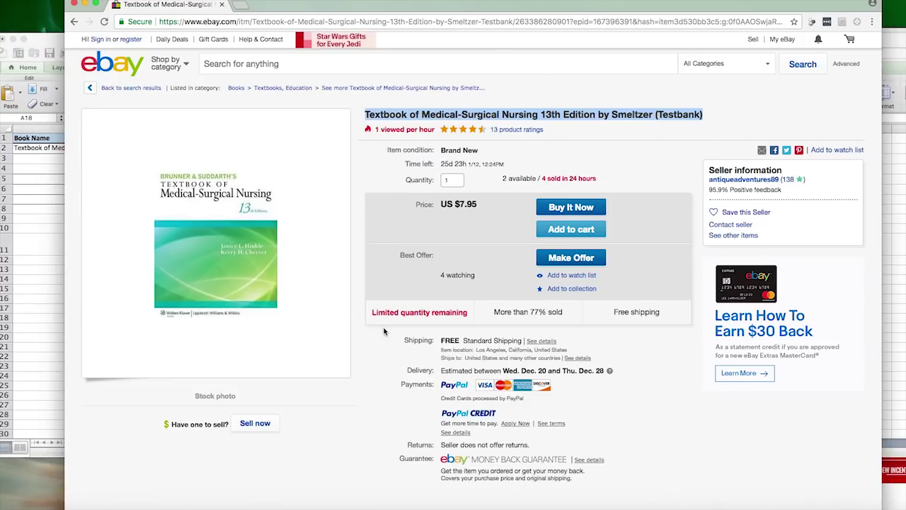
scroll(383, 331, down, 10)
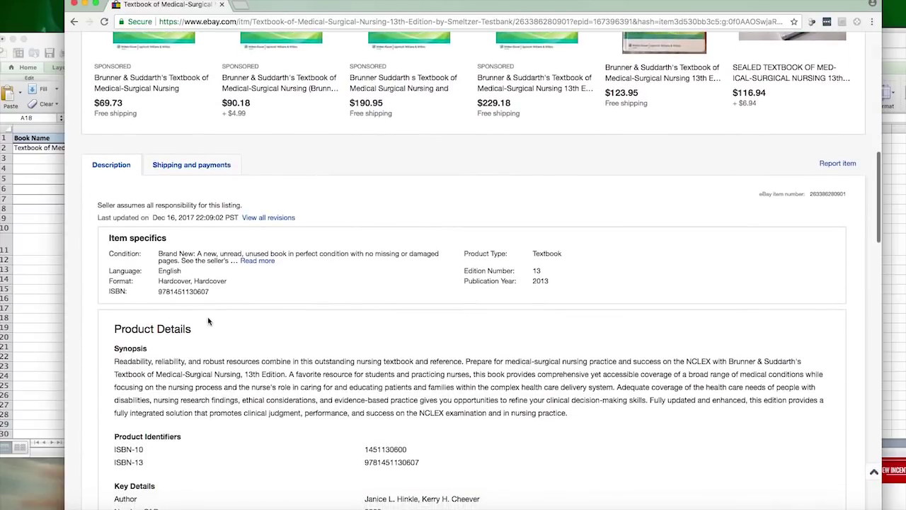
drag(212, 292, 158, 297)
key(super+c)
click(40, 282)
click(241, 150)
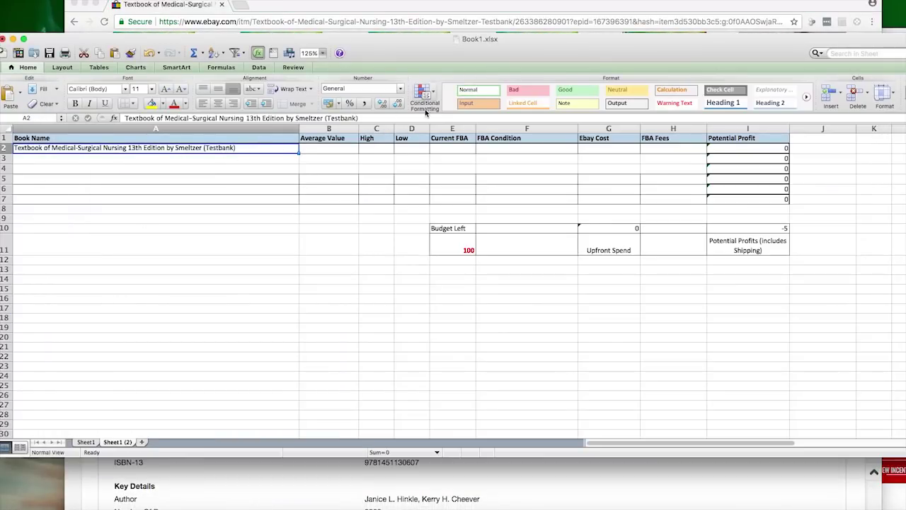
click(404, 116)
key(ctrl+alt+Return)
key(super+v)
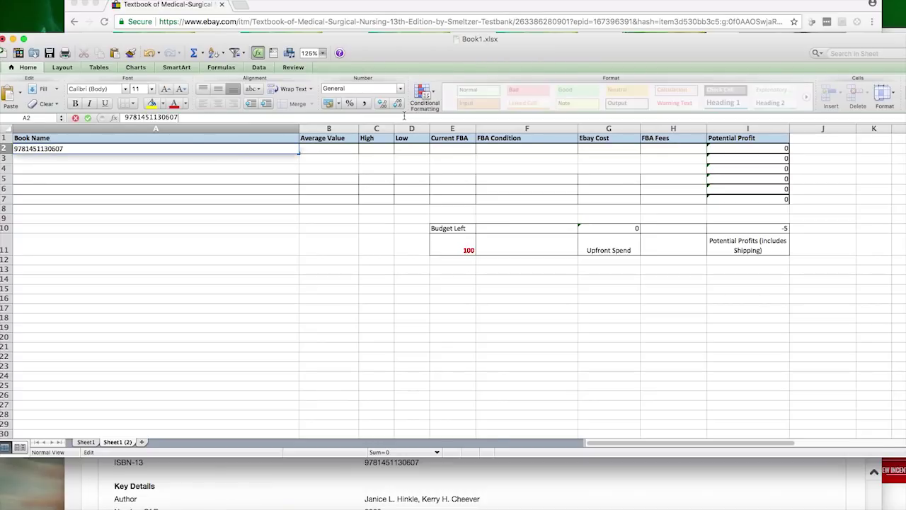
click(308, 248)
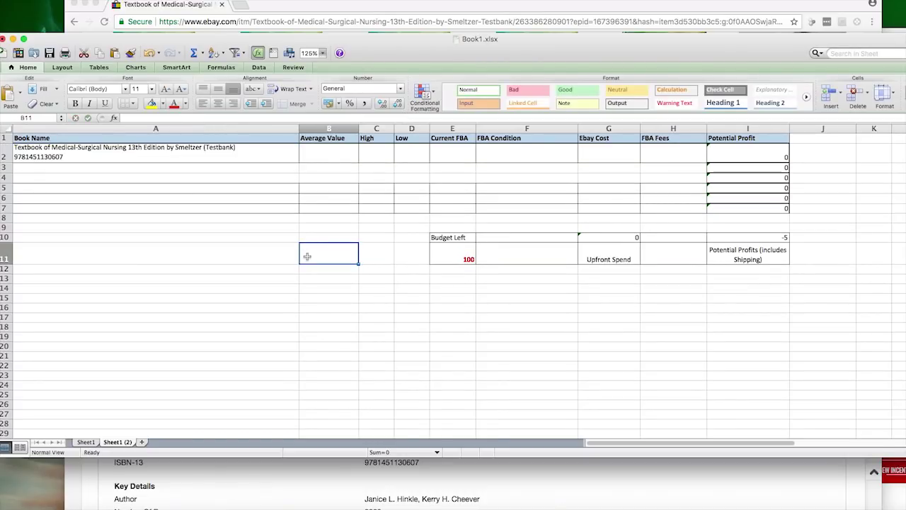
drag(473, 2, 415, 7)
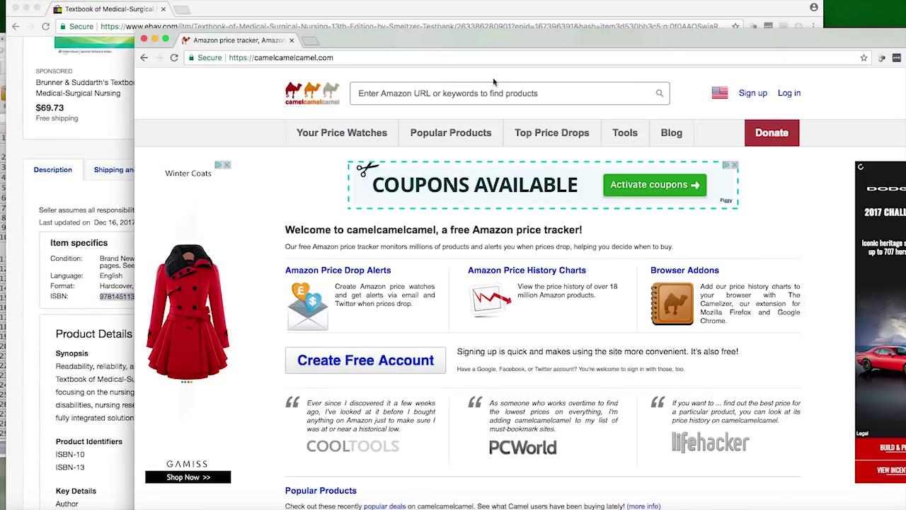
drag(347, 38, 246, 12)
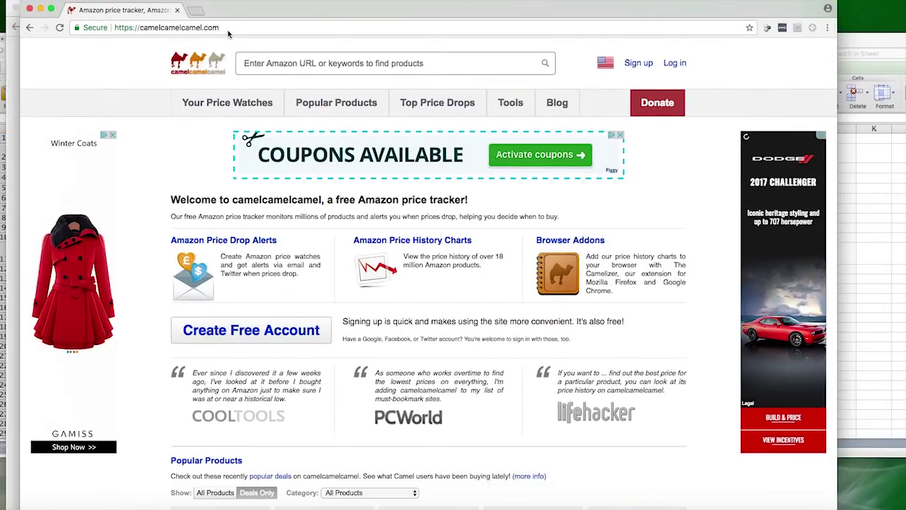
click(263, 63)
key(super+v)
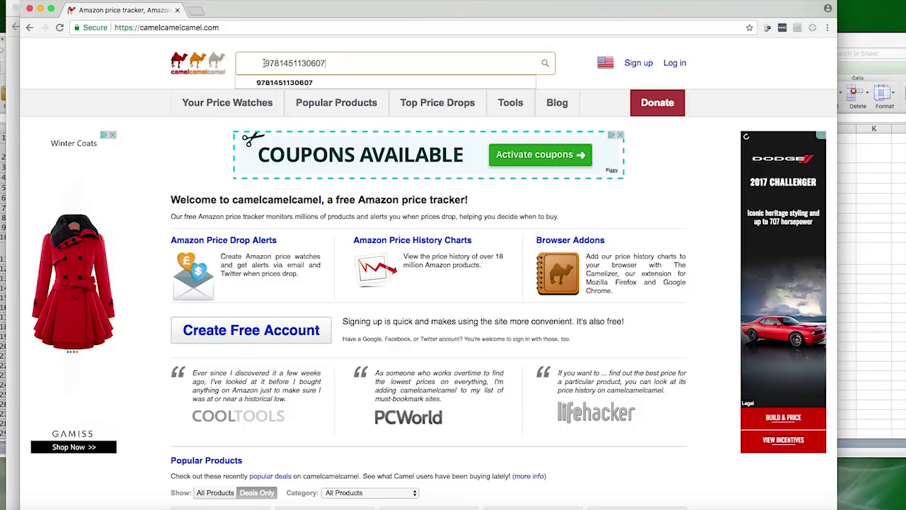
key(Return)
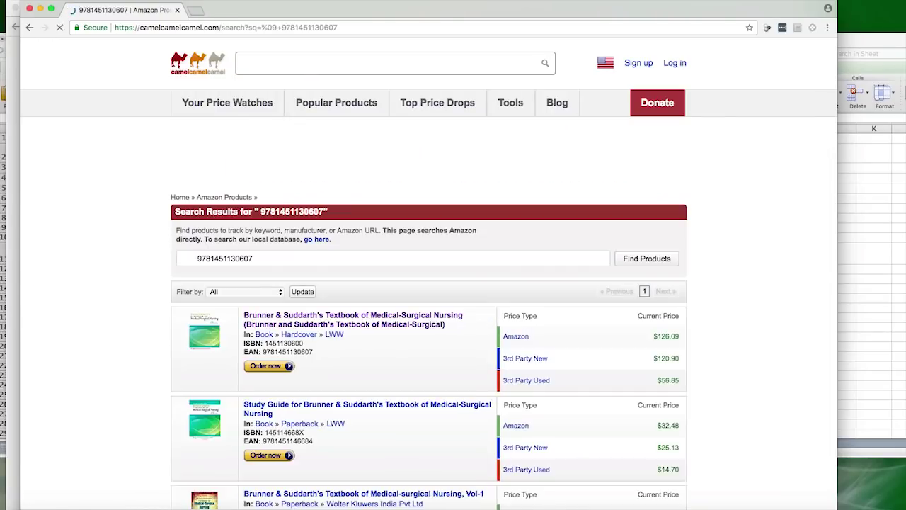
scroll(228, 187, down, 4)
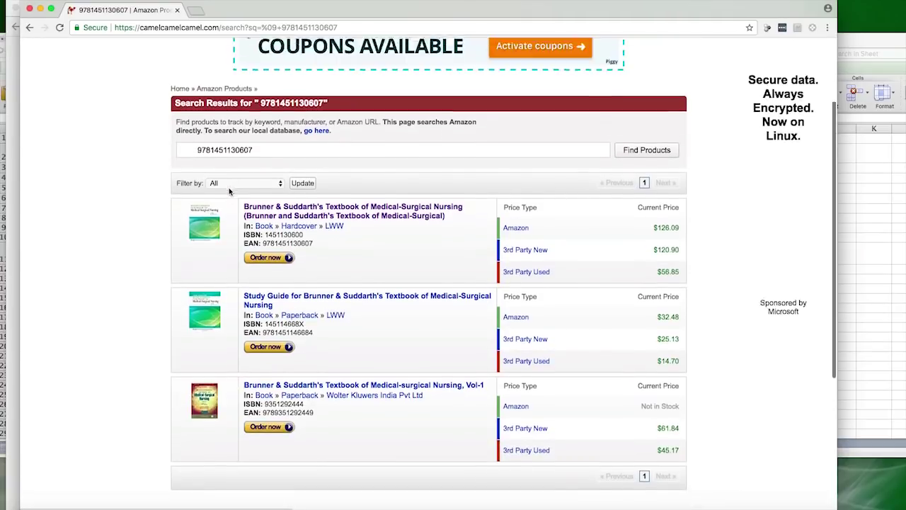
click(337, 184)
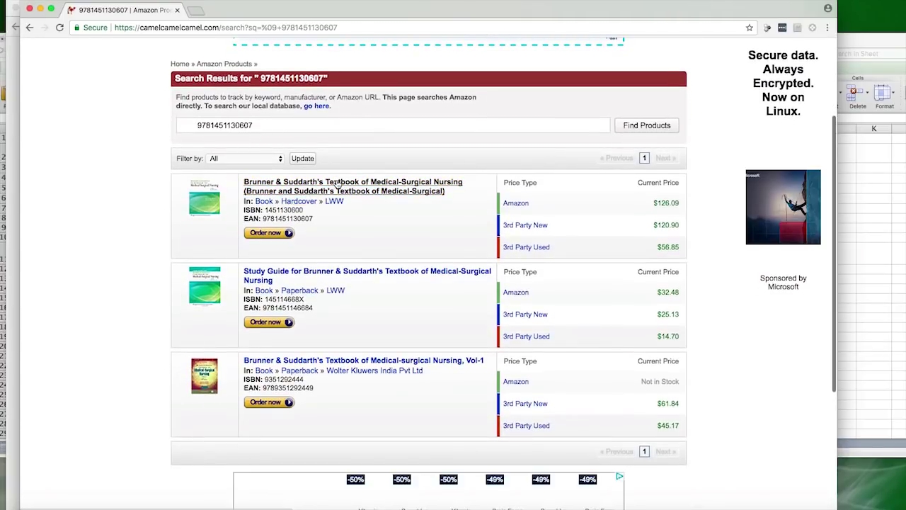
scroll(338, 184, down, 5)
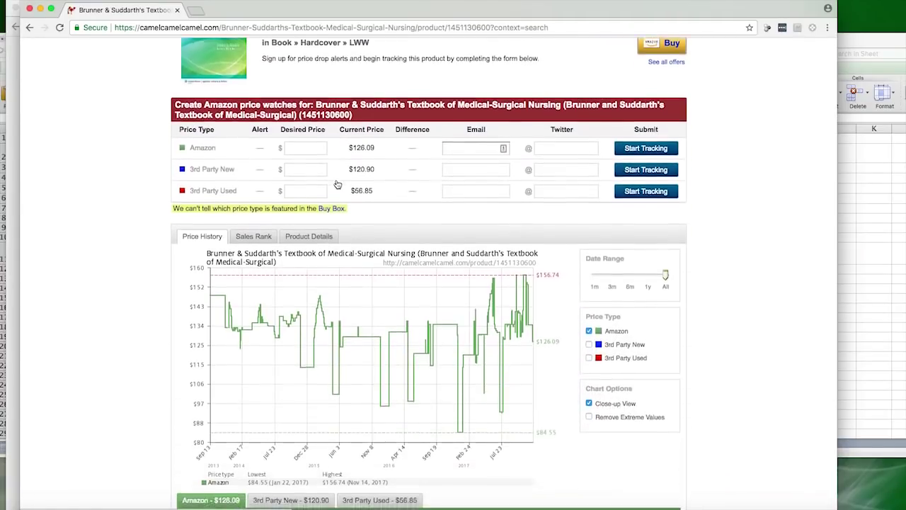
- Chart only 3rd Party Used prices over 1 year: current $56.85, low $28.78, average $47.33
click(589, 297)
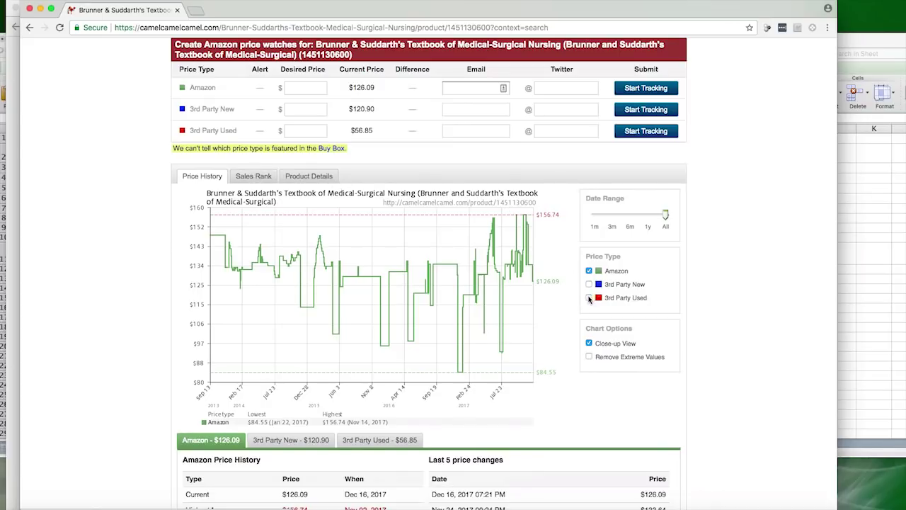
click(589, 270)
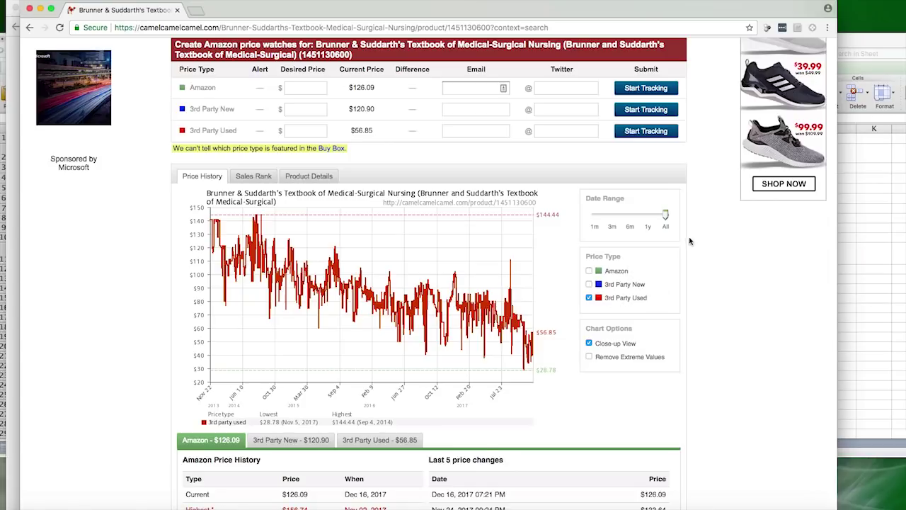
click(648, 214)
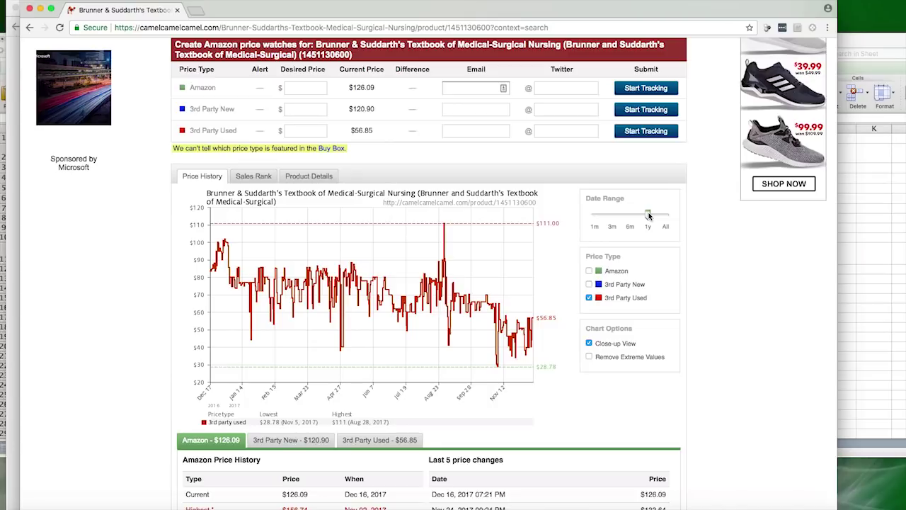
scroll(708, 270, down, 2)
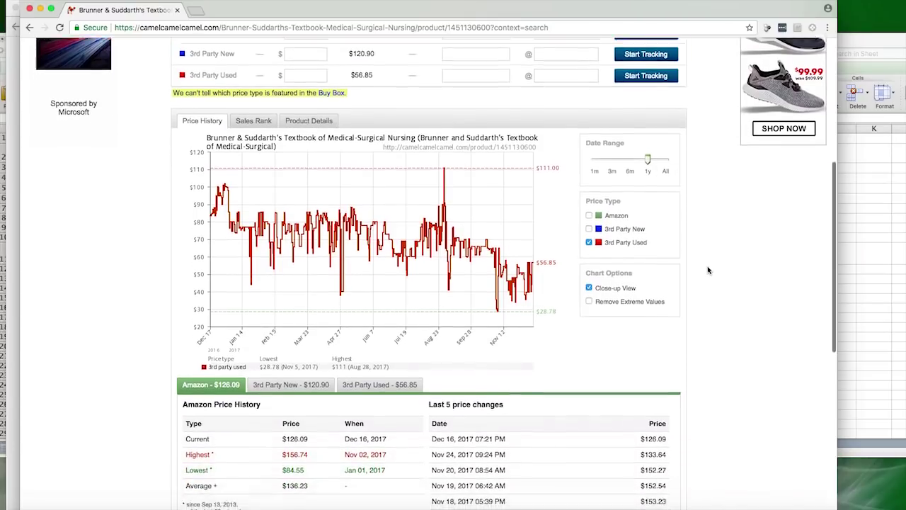
click(417, 378)
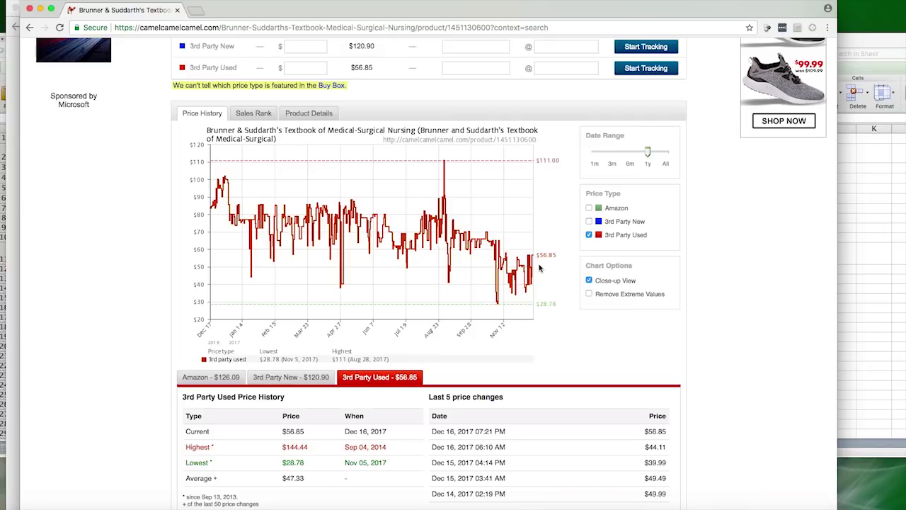
scroll(541, 269, down, 3)
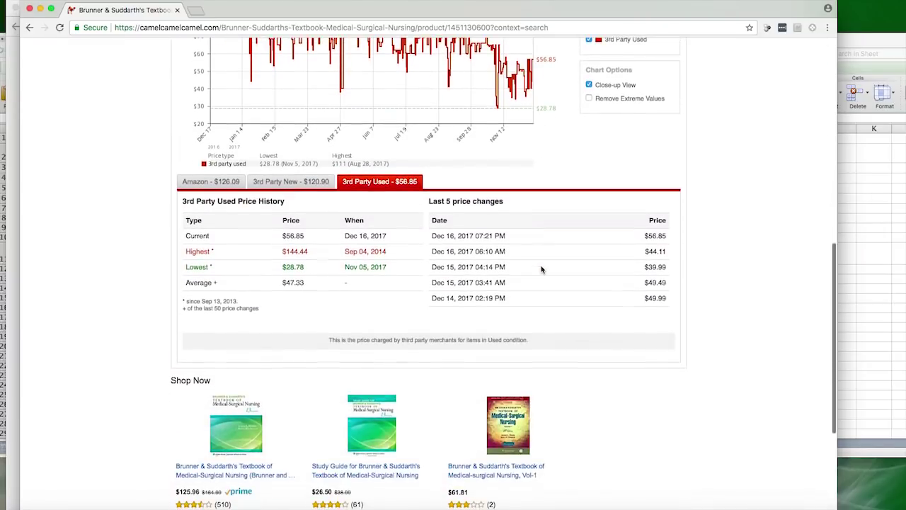
scroll(542, 268, down, 2)
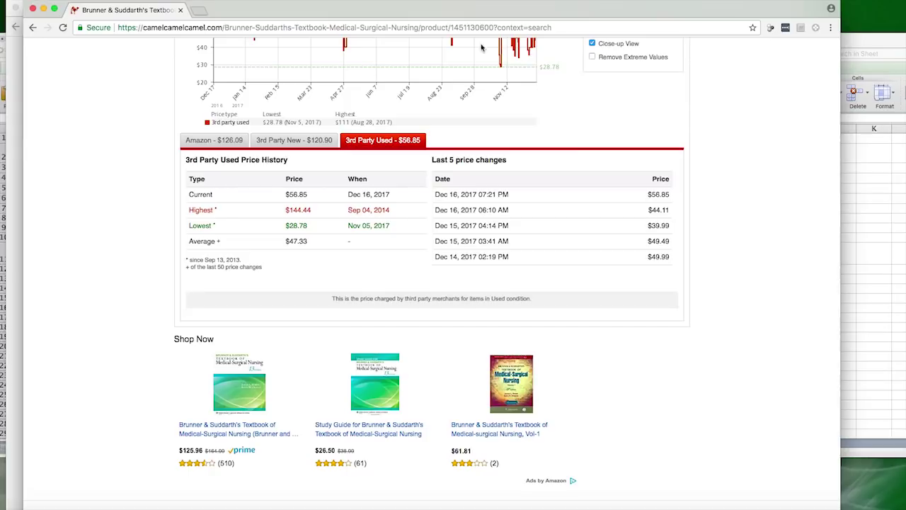
click(855, 59)
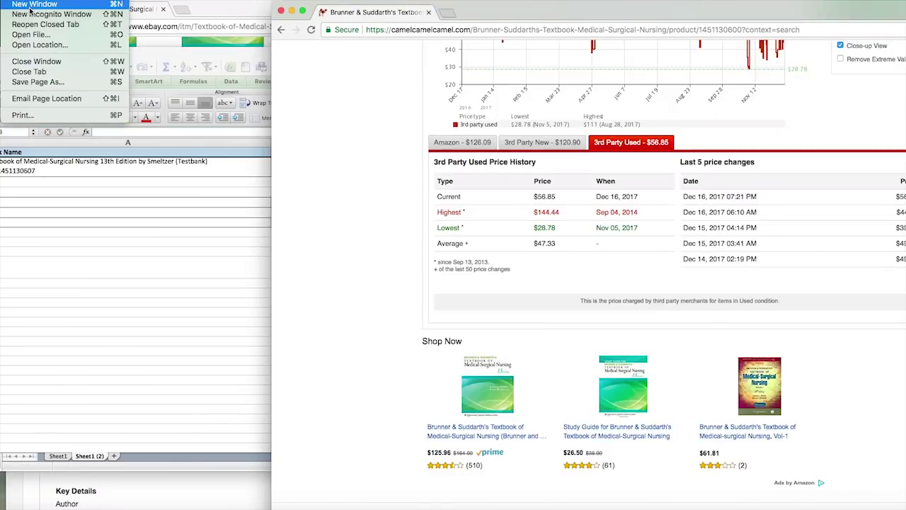
- Search amazon.com for the ISBN and open the hardcover textbook's product page
click(33, 12)
text(amazon.com)
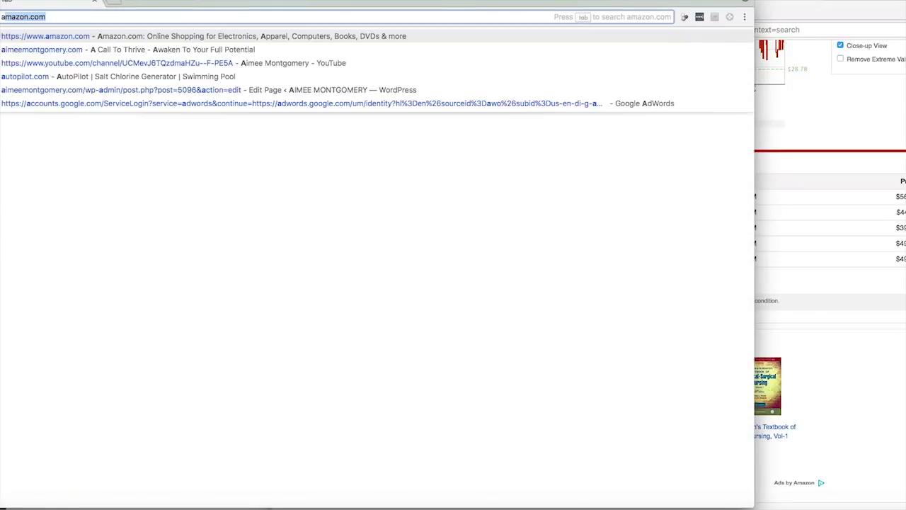
key(Return)
click(156, 16)
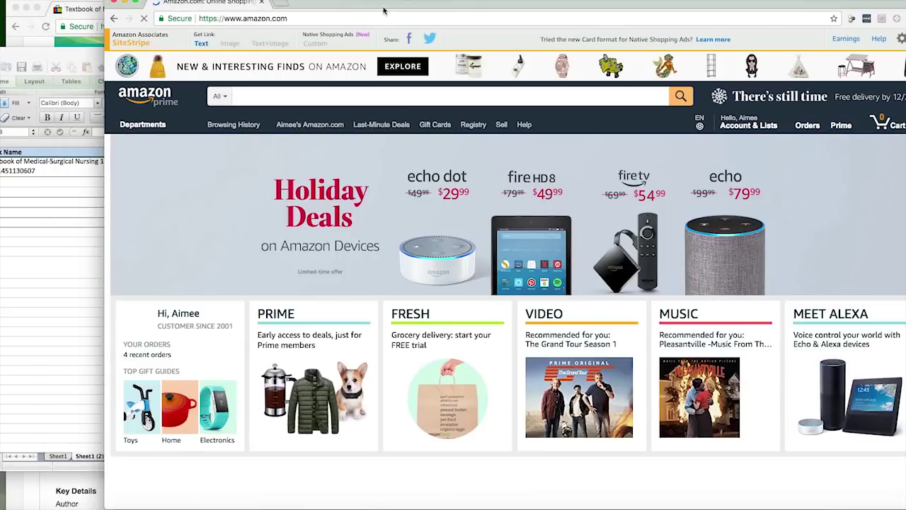
click(293, 93)
key(super+v)
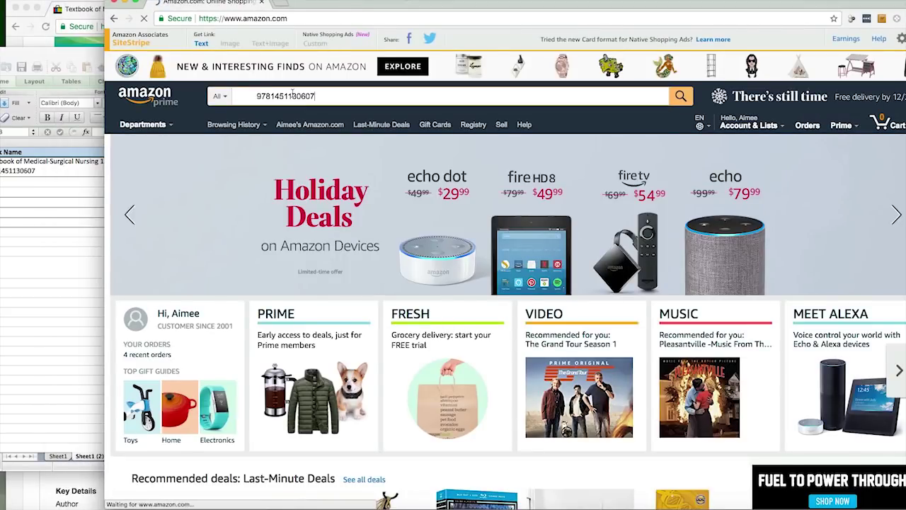
key(Return)
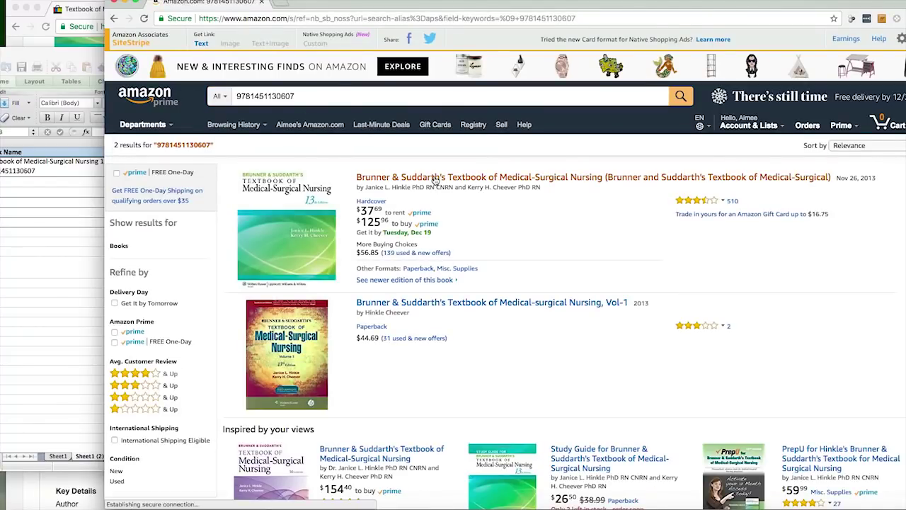
click(434, 177)
- List the used offers and find the Prime Used – Good copy at $69.80
scroll(404, 181, down, 3)
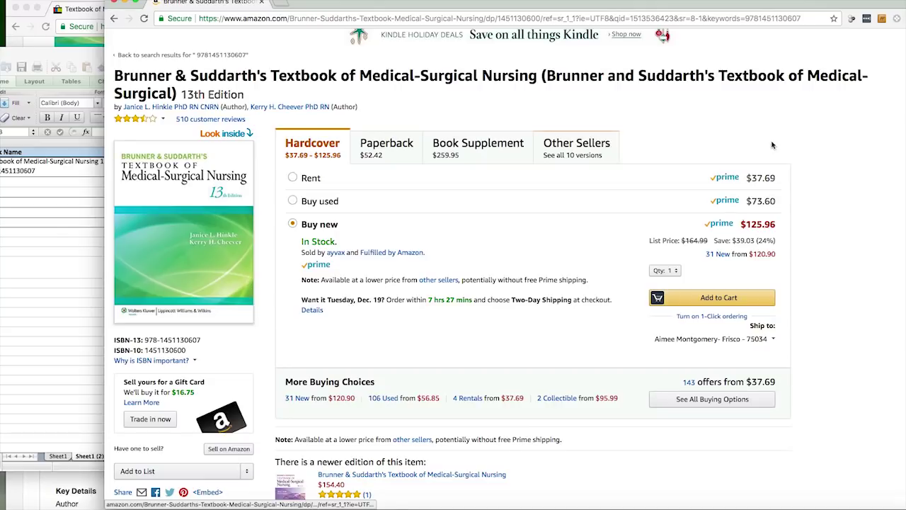
scroll(836, 142, down, 2)
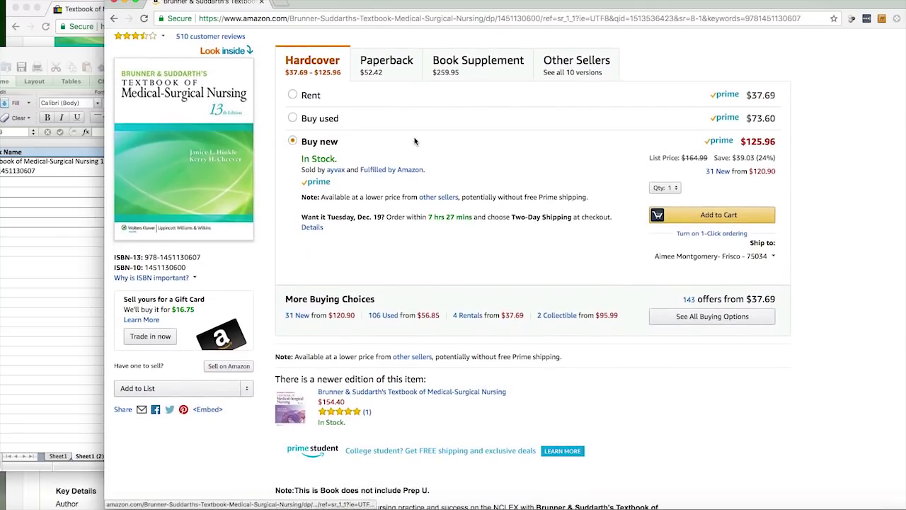
scroll(357, 148, down, 1)
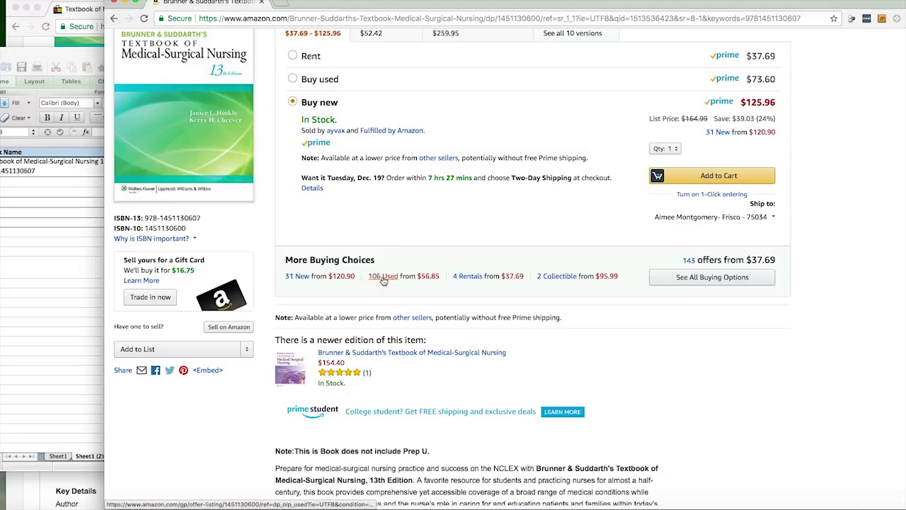
click(383, 276)
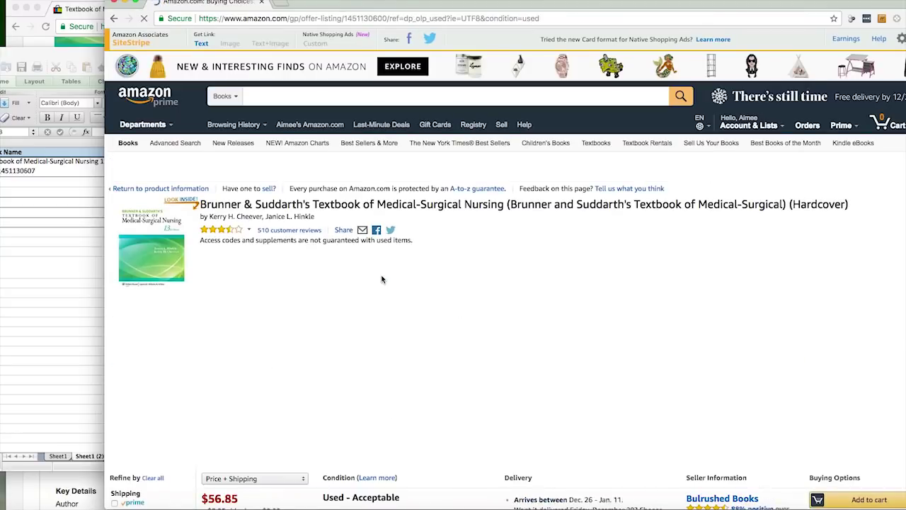
scroll(381, 279, down, 4)
scroll(382, 279, down, 5)
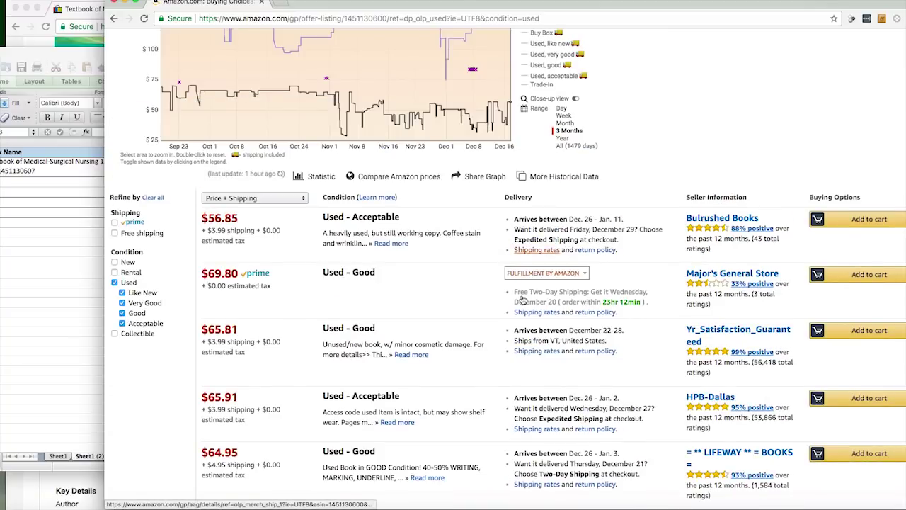
scroll(522, 299, down, 4)
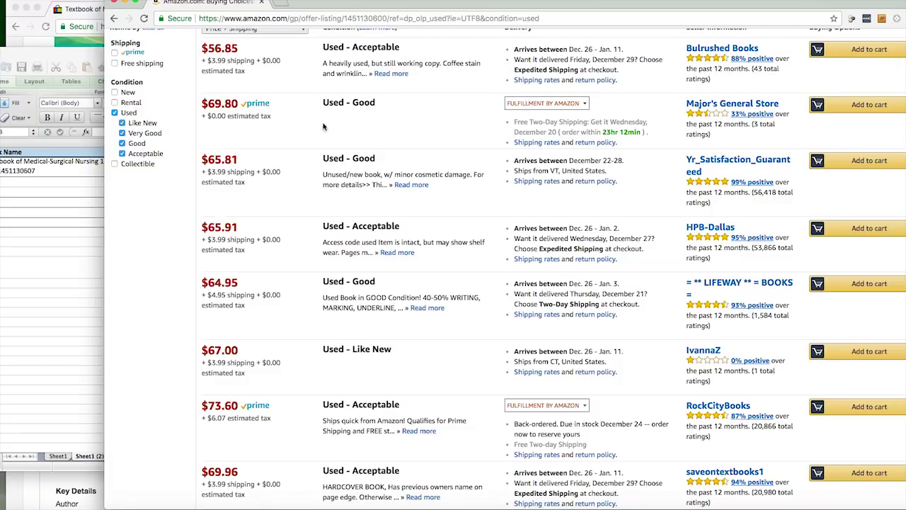
- Enter Current FBA 69.80 and condition Good for the textbook row
click(67, 259)
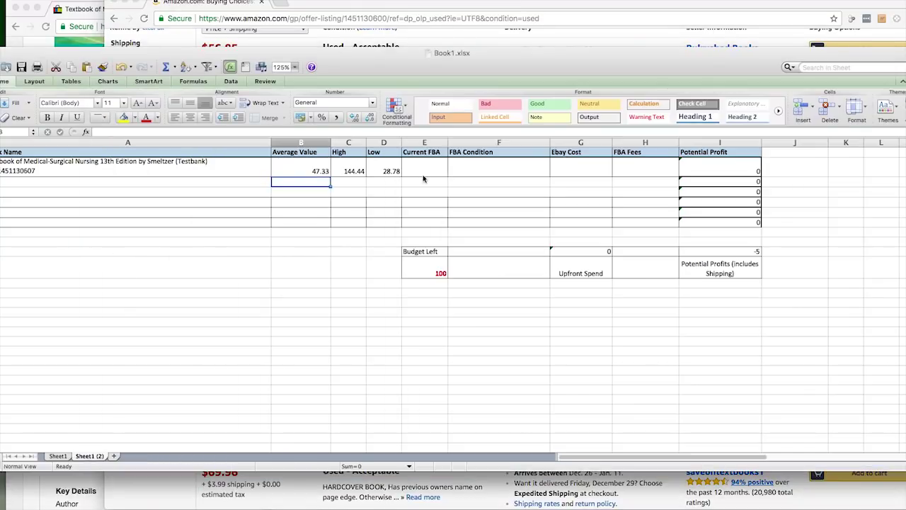
click(432, 167)
text(69.)
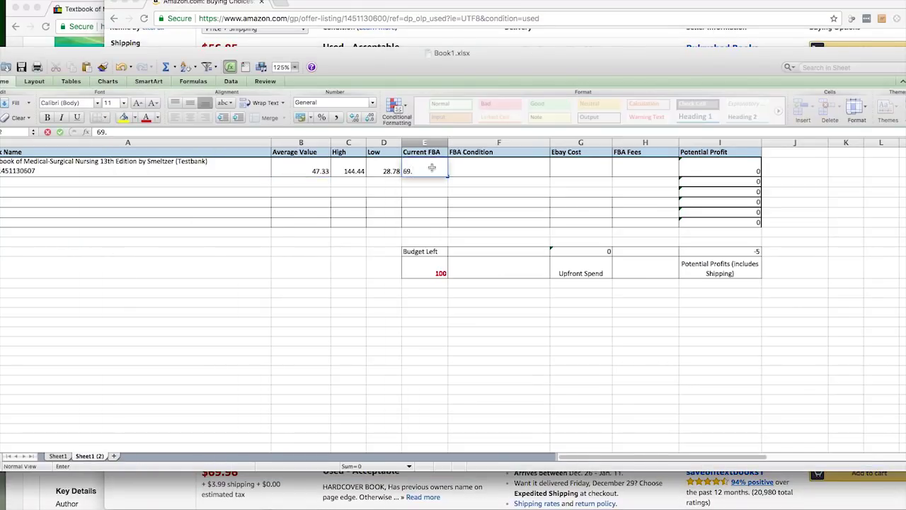
text(80)
key(Tab)
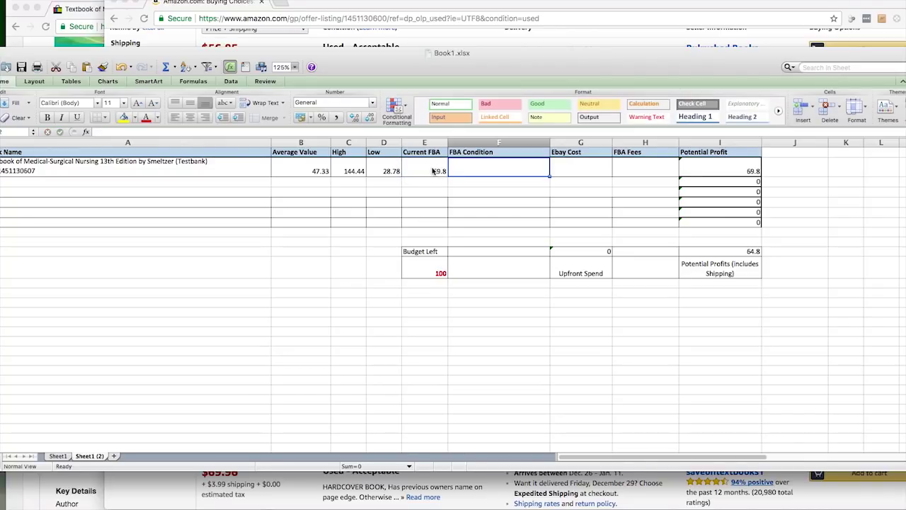
text(Good)
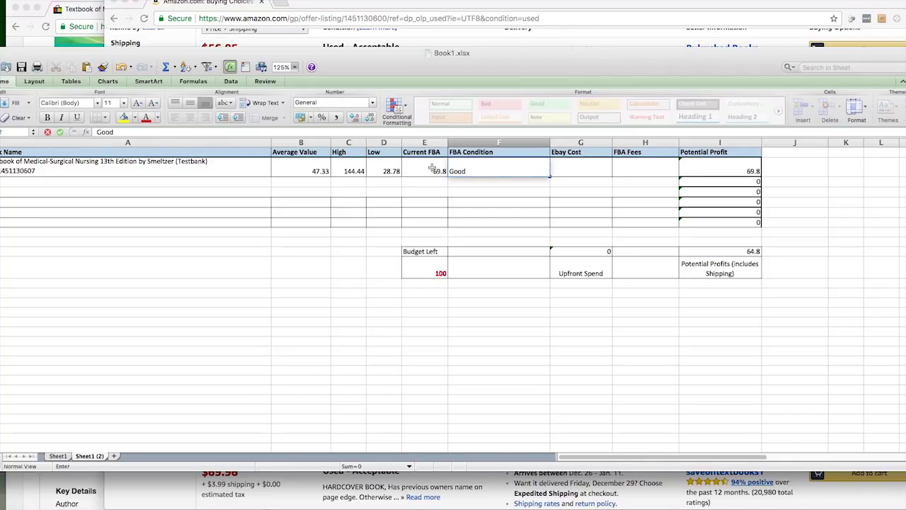
key(Tab)
- Enter eBay cost 7.95 and FBA fees 19.03, giving potential profit 42.82
key(super+Tab)
scroll(241, 201, up, 10)
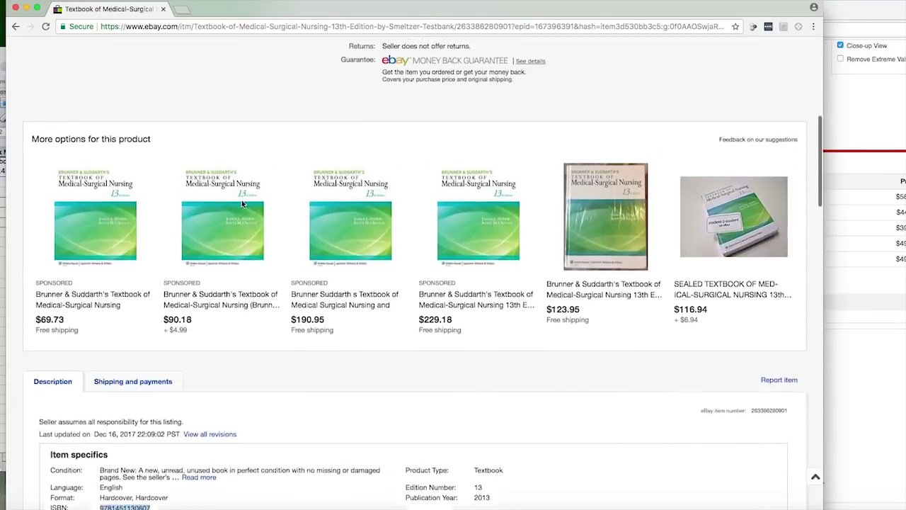
scroll(241, 204, up, 3)
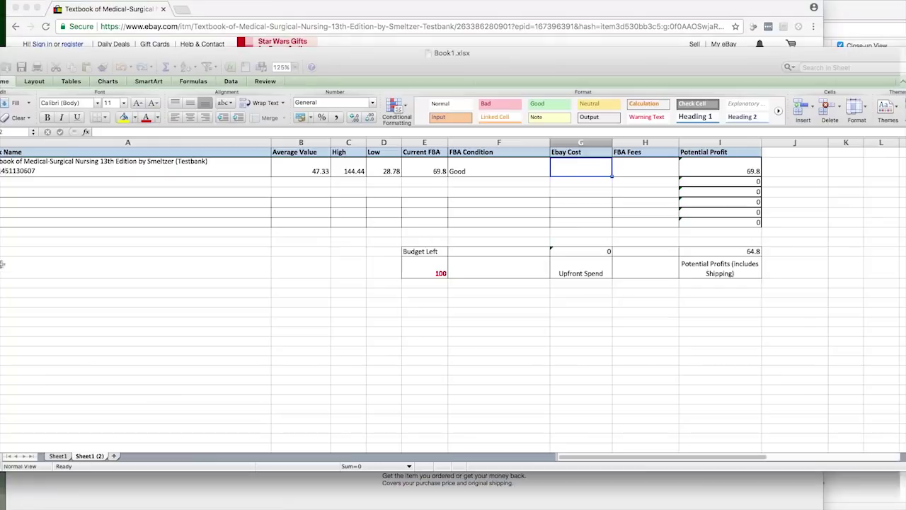
key(super+Tab)
text(7.)
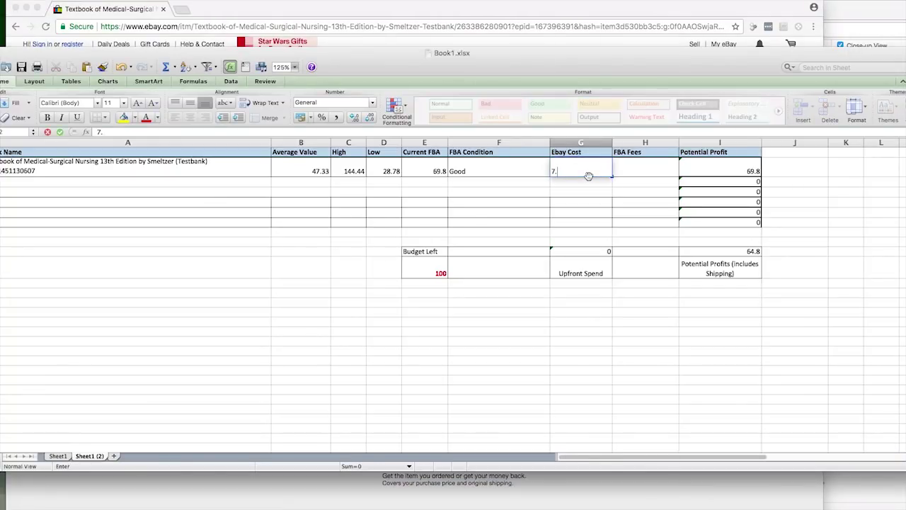
key(Return)
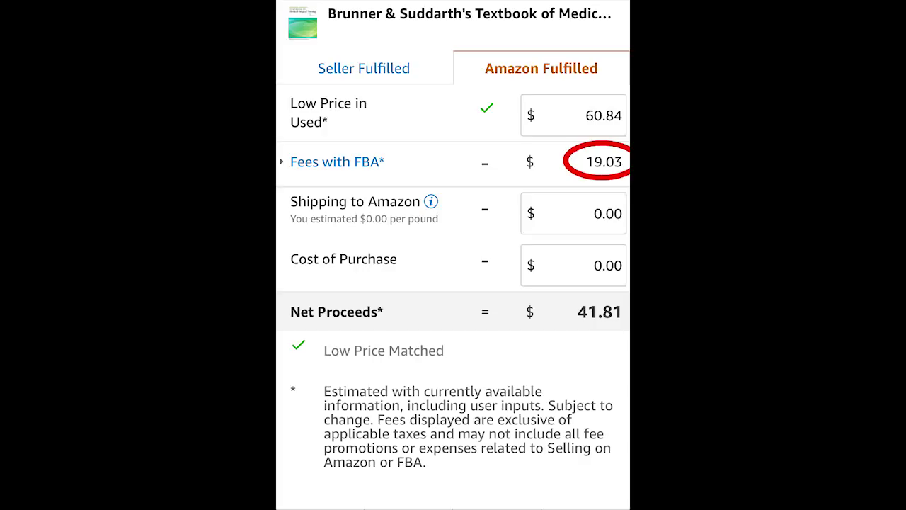
click(650, 171)
text(19.03)
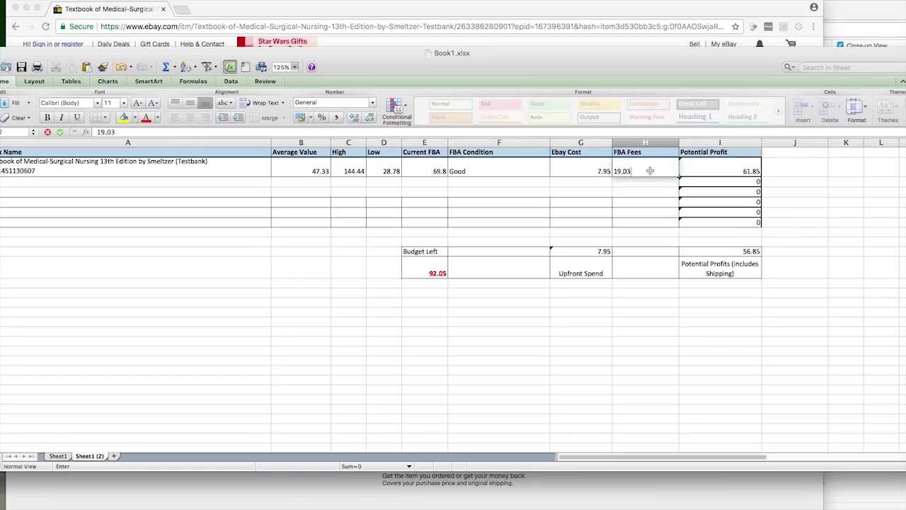
key(Tab)
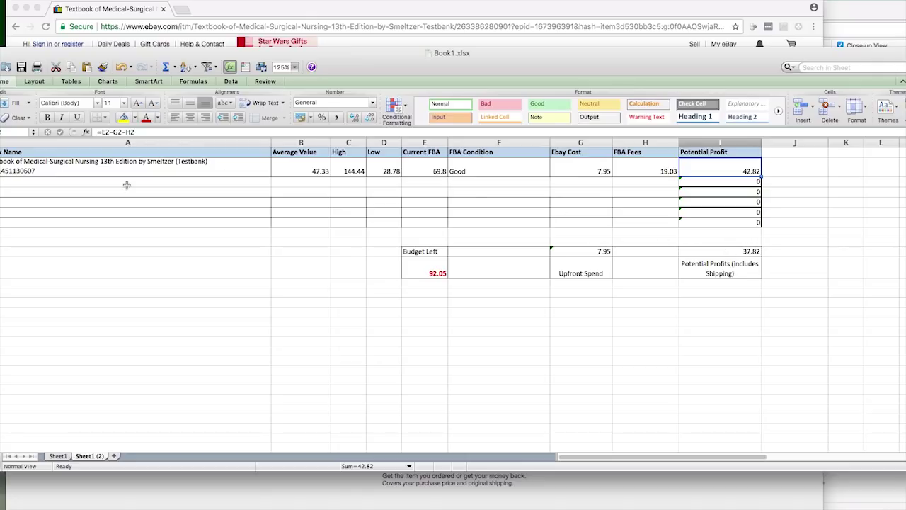
click(784, 169)
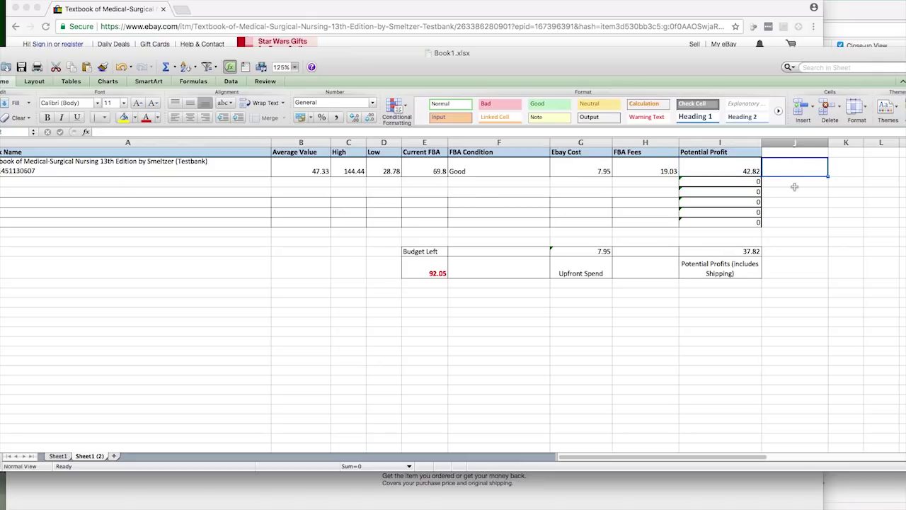
- Go back to the hardcover 2011-Now textbook results and scroll through more titles
click(556, 26)
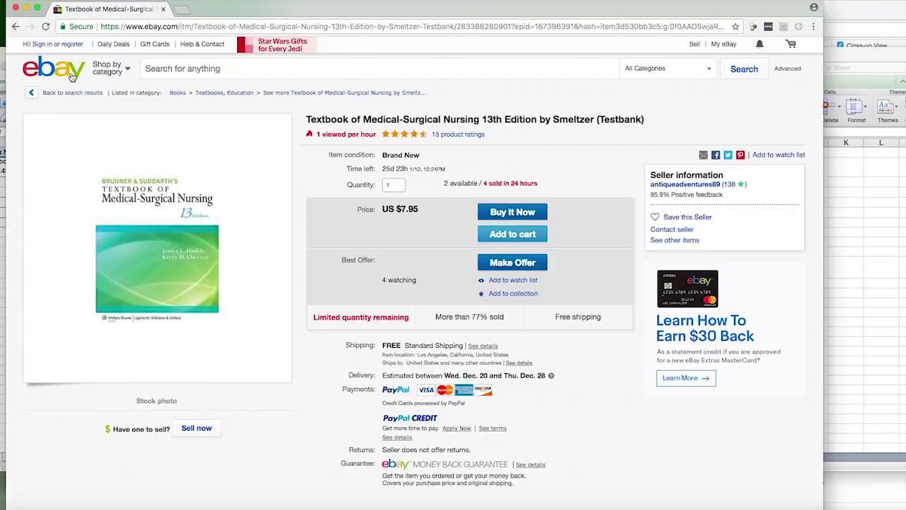
click(15, 26)
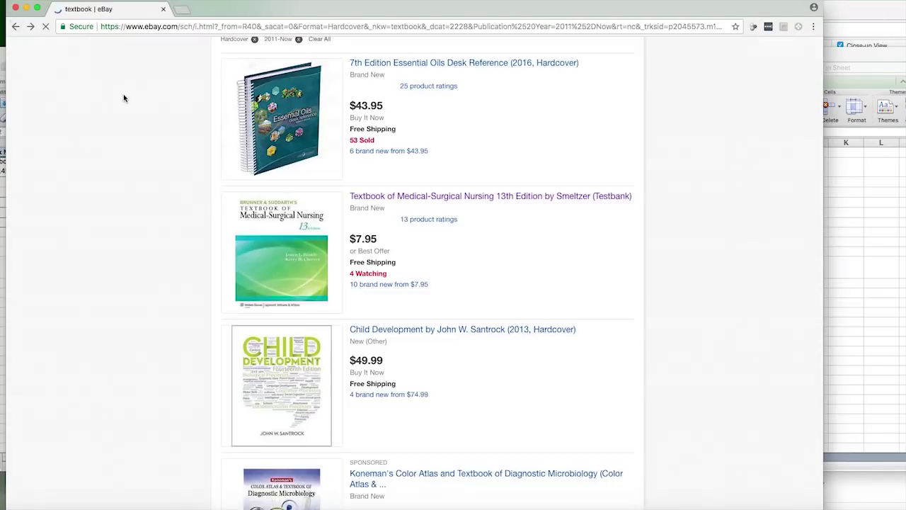
scroll(309, 202, down, 10)
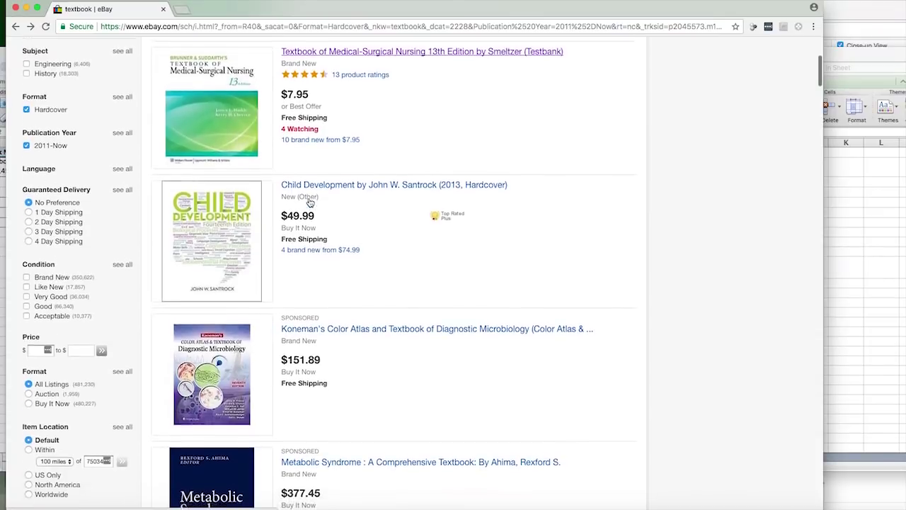
scroll(309, 202, down, 5)
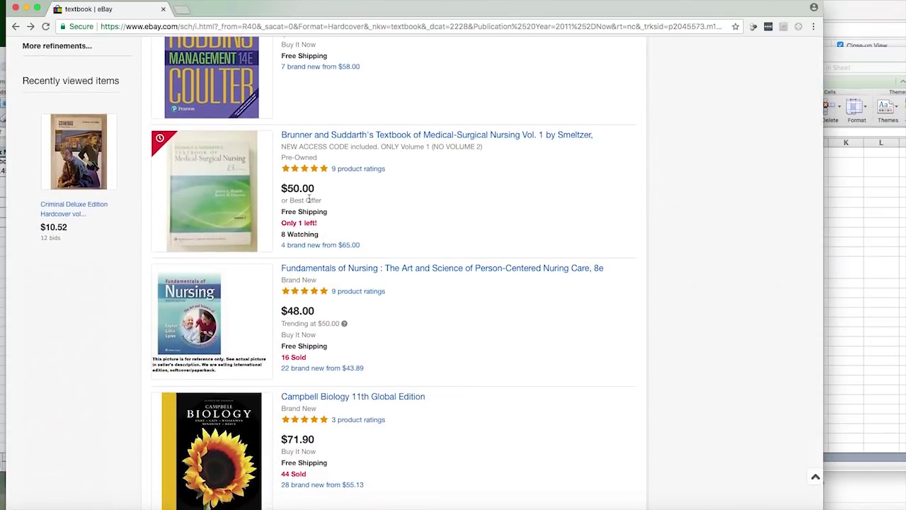
scroll(308, 198, down, 6)
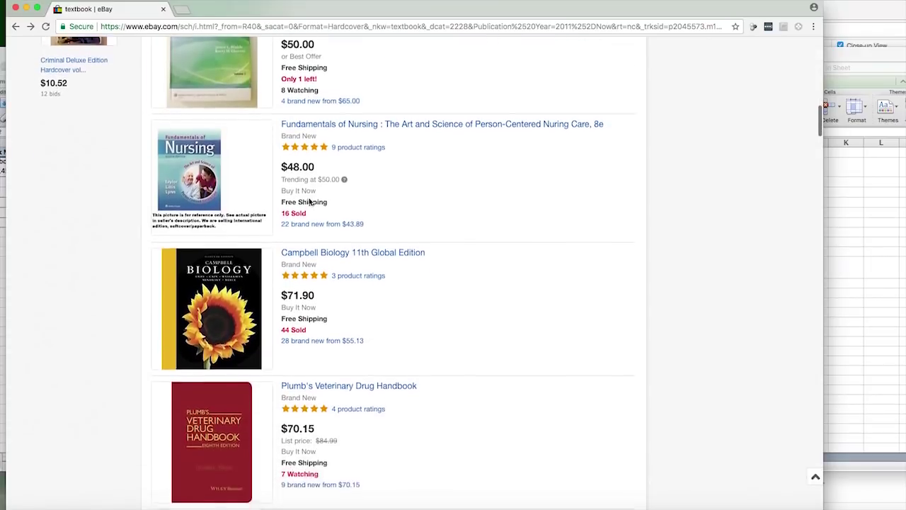
scroll(308, 201, down, 7)
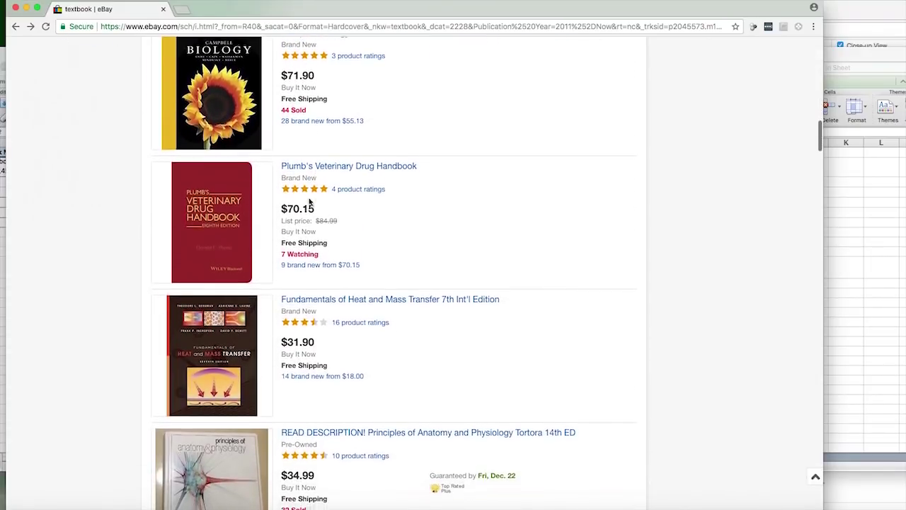
scroll(309, 201, down, 4)
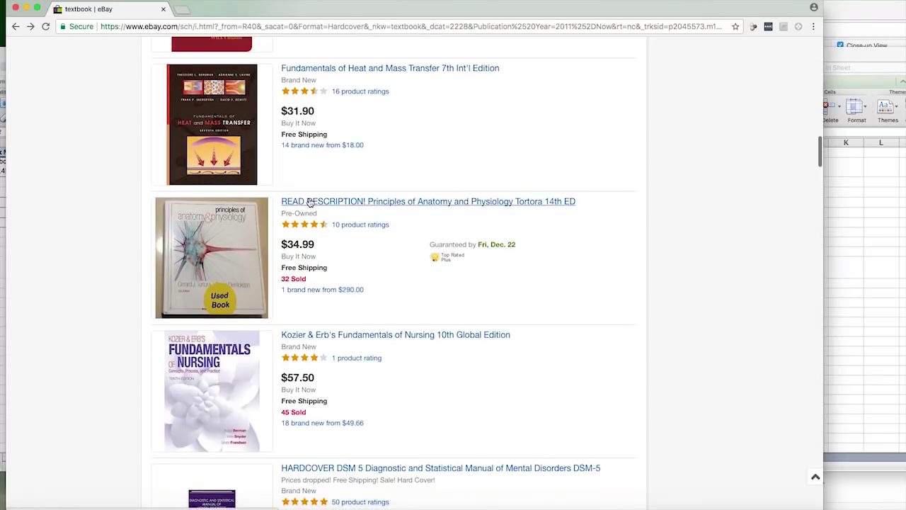
scroll(309, 202, down, 1)
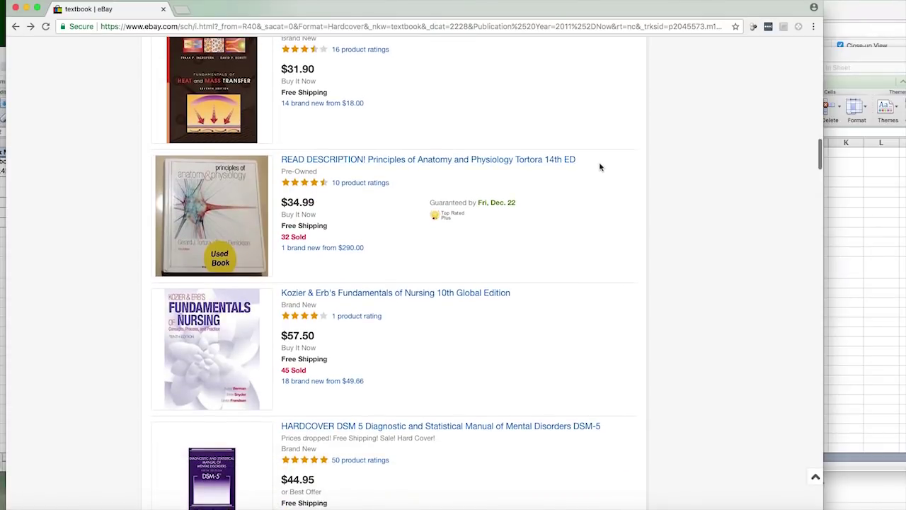